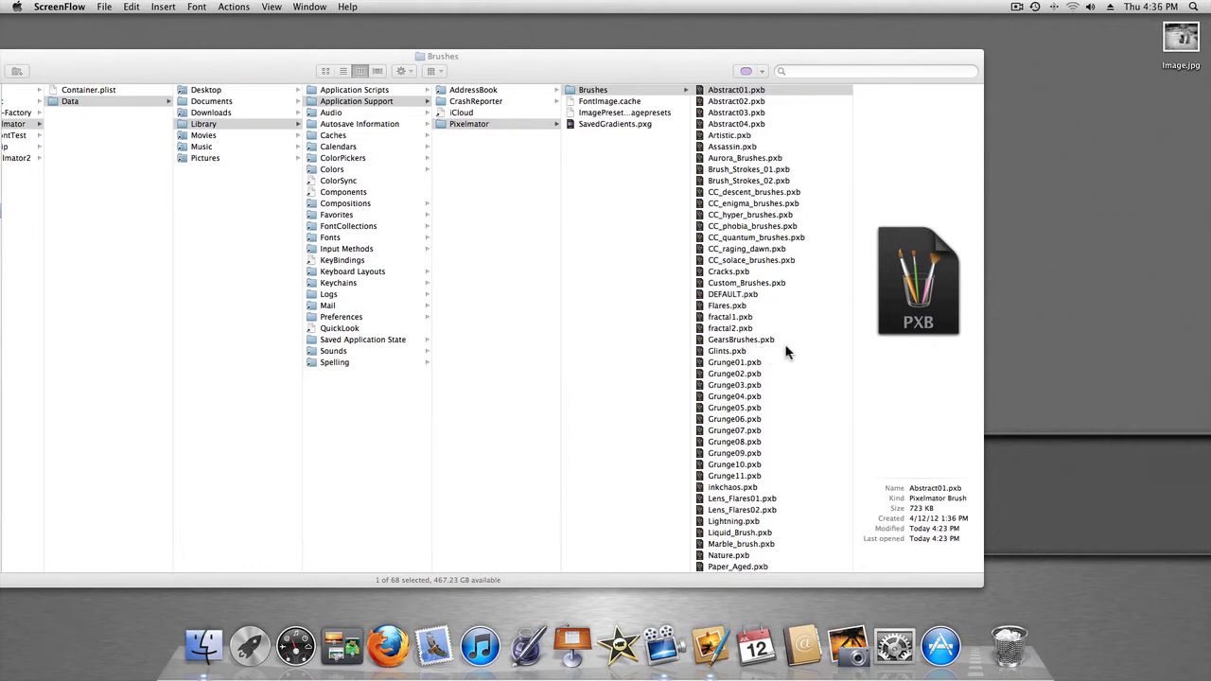
Scroll past Custom_Brushes.pxb and ZFile.pxb to select ZFile copy.pxb at the folder's end.
click(738, 284)
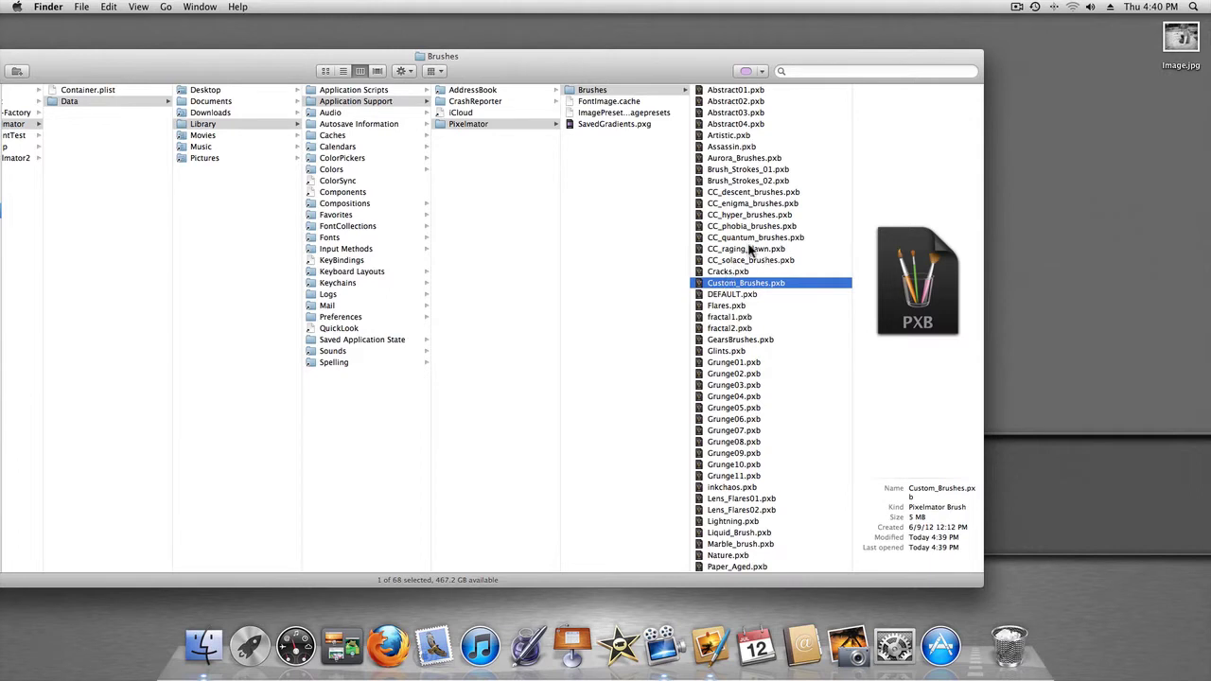
scroll(744, 249, down, 3)
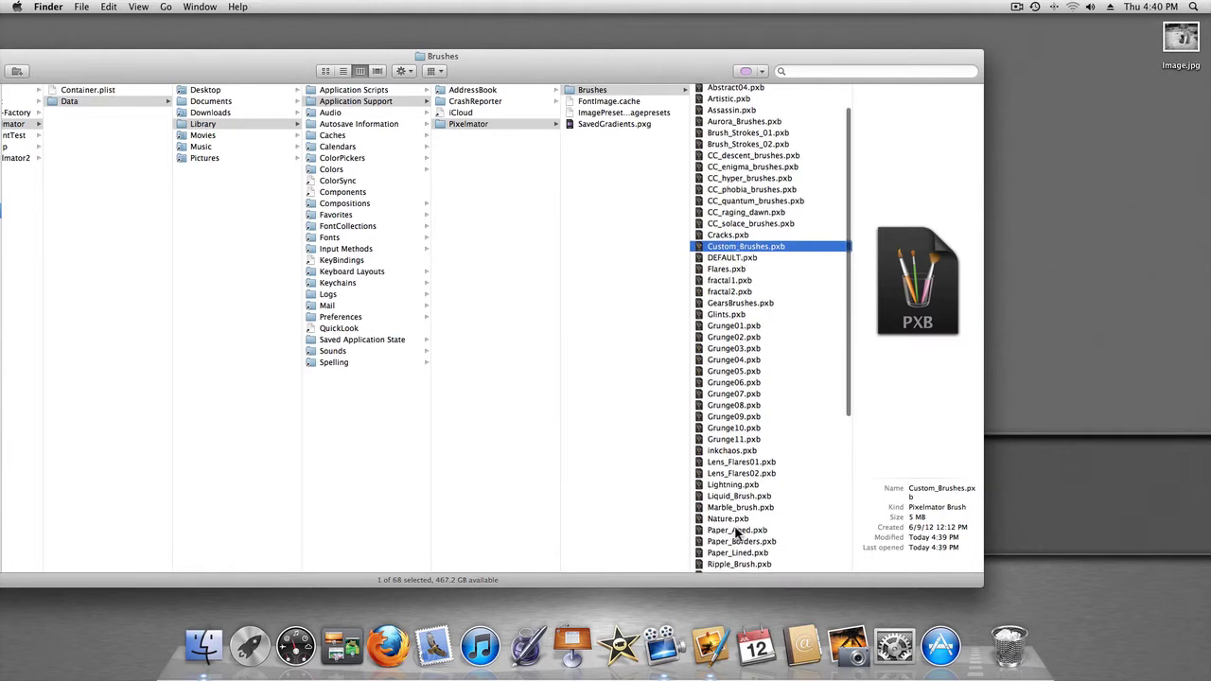
scroll(722, 328, down, 10)
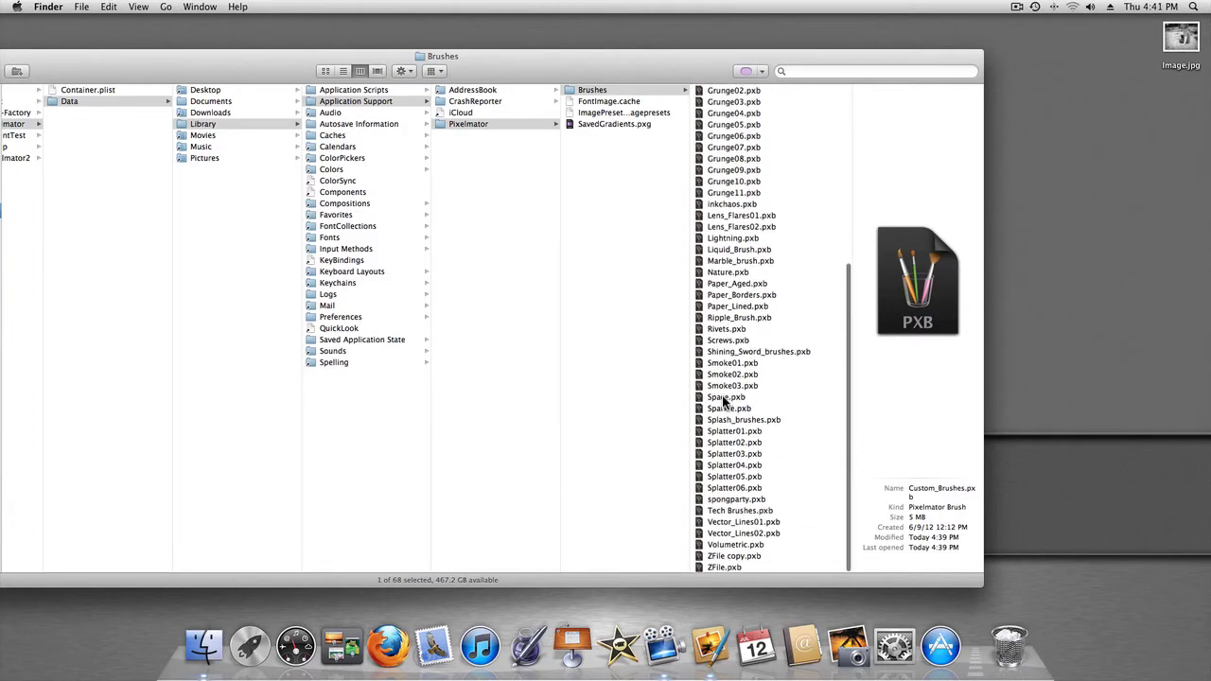
scroll(724, 426, down, 1)
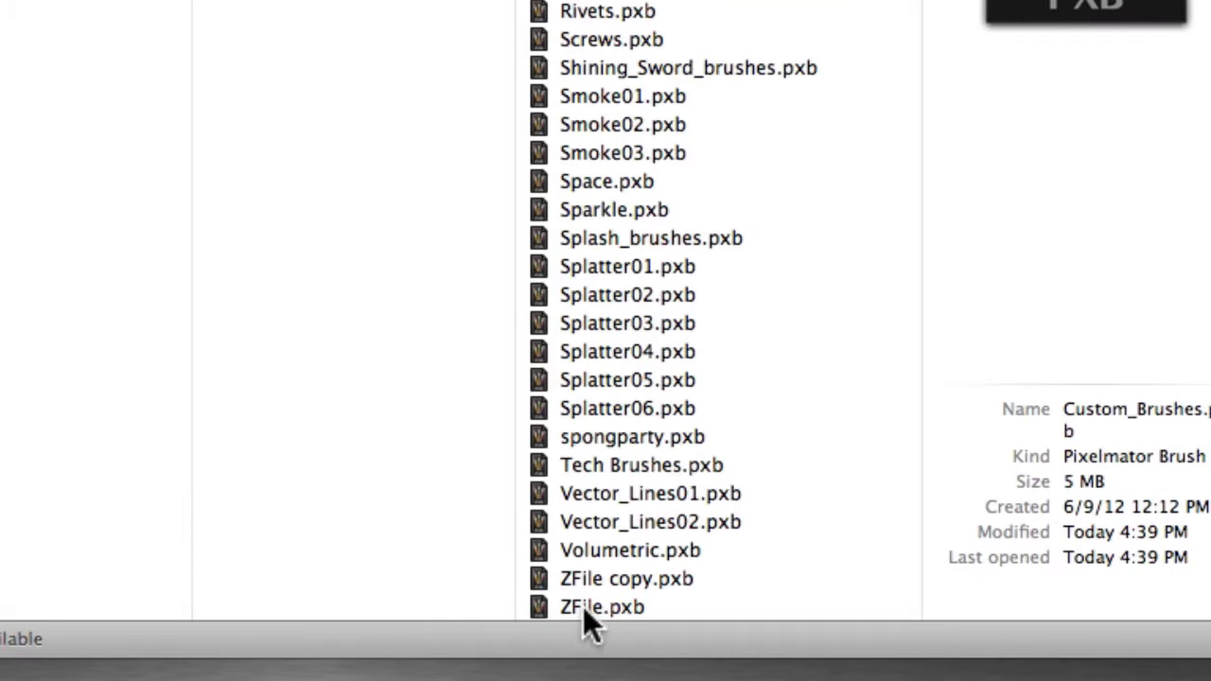
click(579, 613)
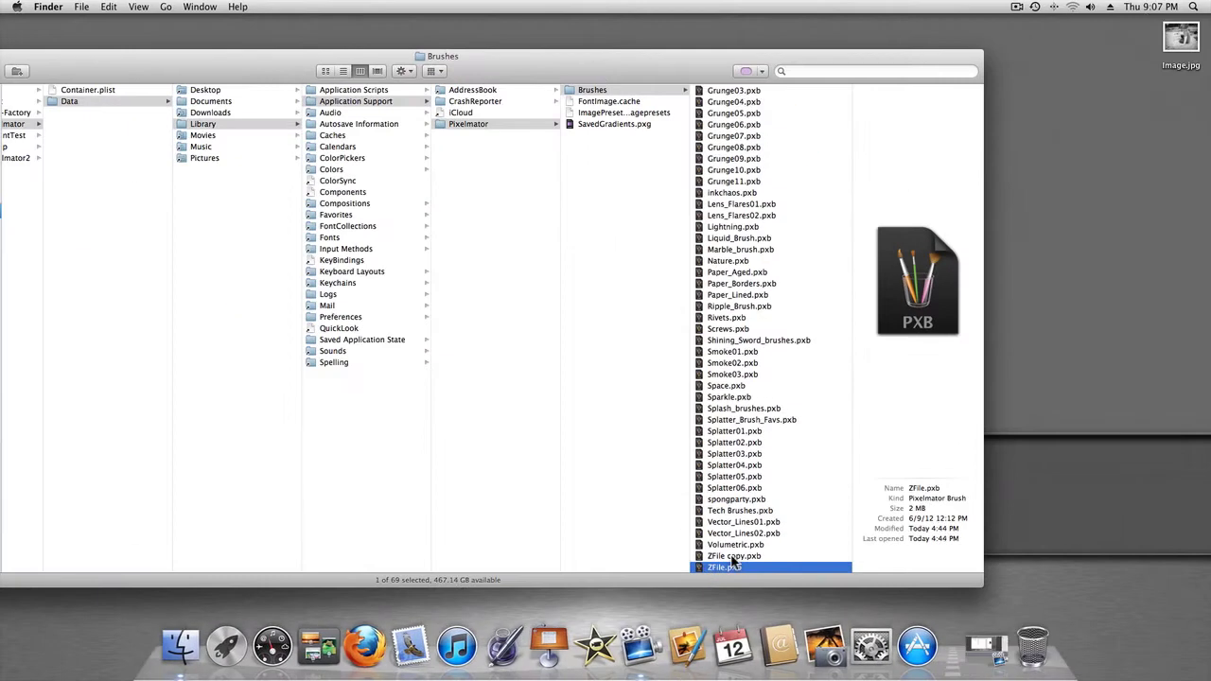
click(733, 557)
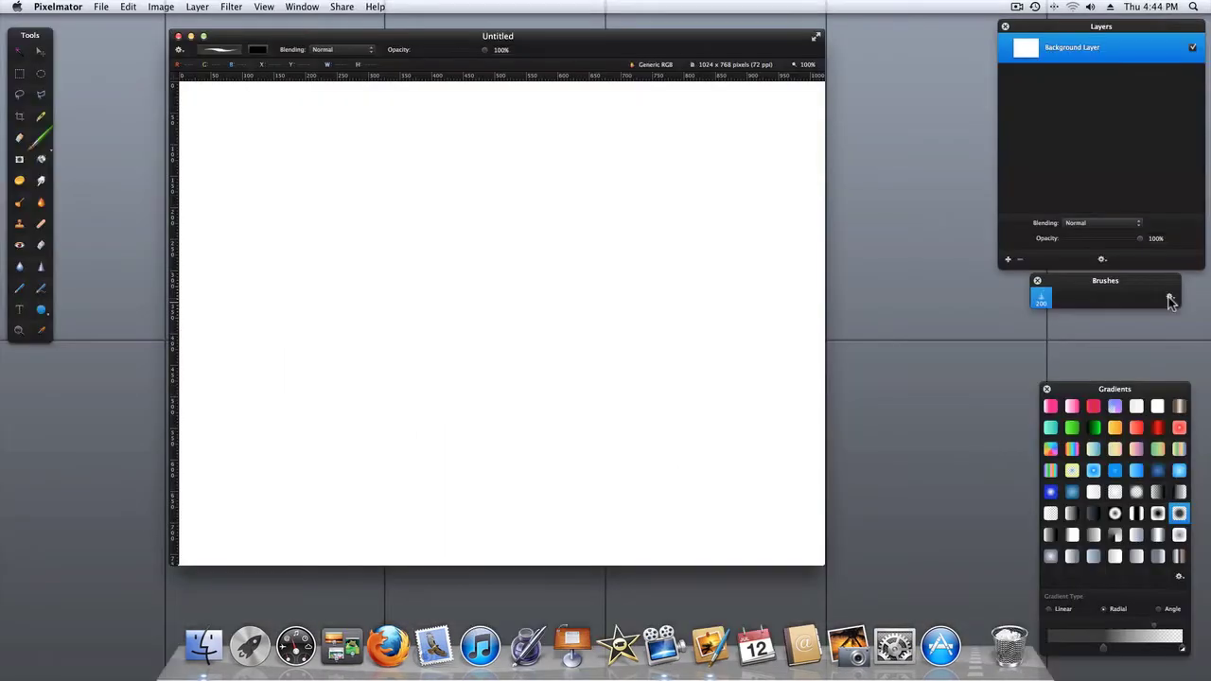
Load the Custom_Brushes brush set in the Brushes palette.
click(1172, 296)
scroll(1107, 466, down, 5)
scroll(1103, 360, up, 1)
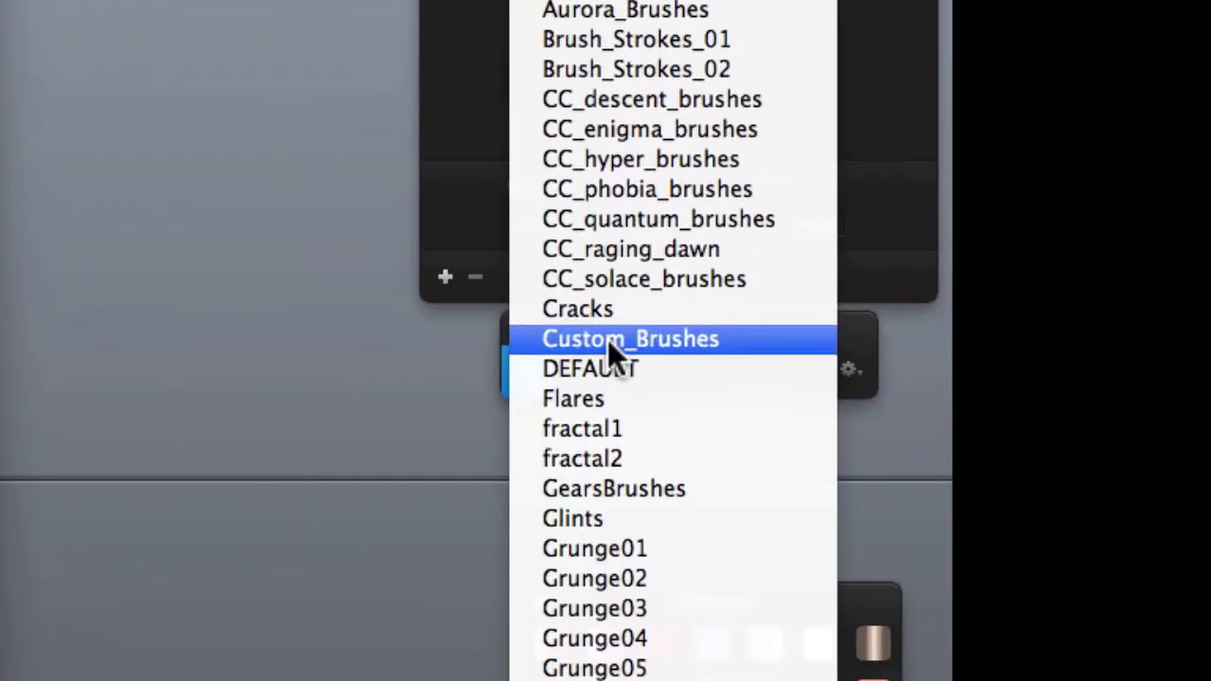
click(608, 340)
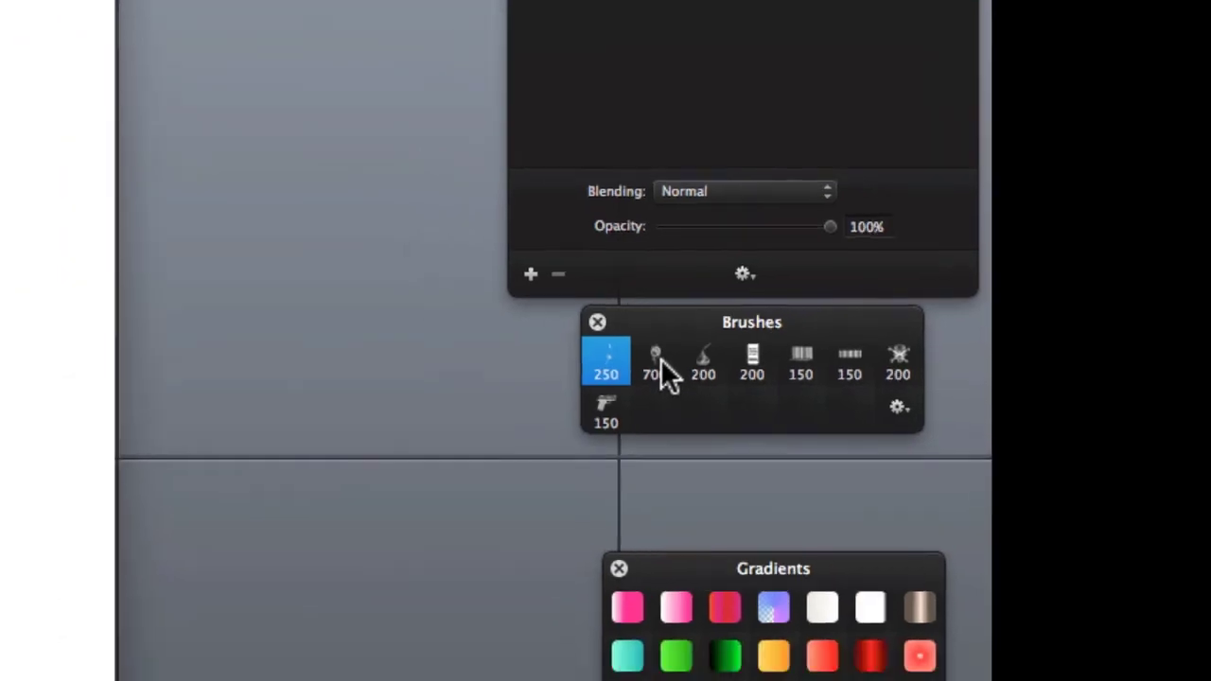
Stamp the 700 M&M, 250 match and Hershey's Kiss brushes onto the canvas.
click(582, 374)
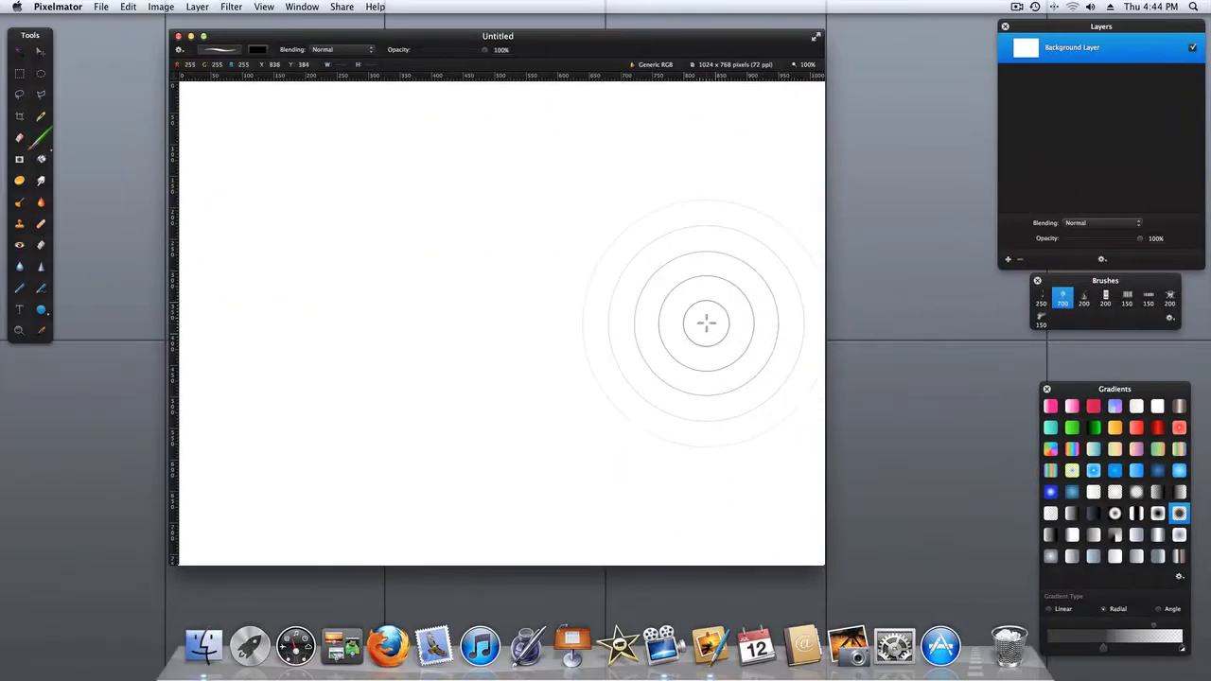
click(696, 322)
click(1041, 298)
click(533, 233)
click(535, 233)
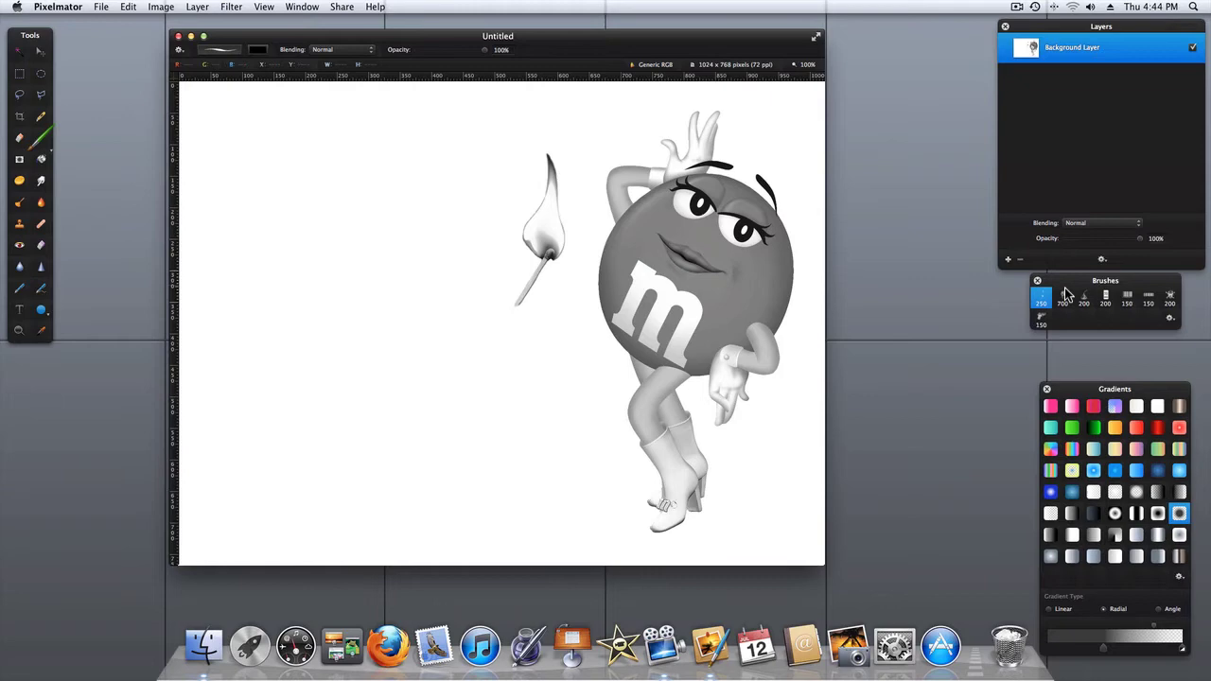
click(1084, 299)
click(547, 388)
Stamp the iPhone, 150 barcode, skull and 150 gun brushes down the canvas's left side.
click(1105, 299)
click(431, 220)
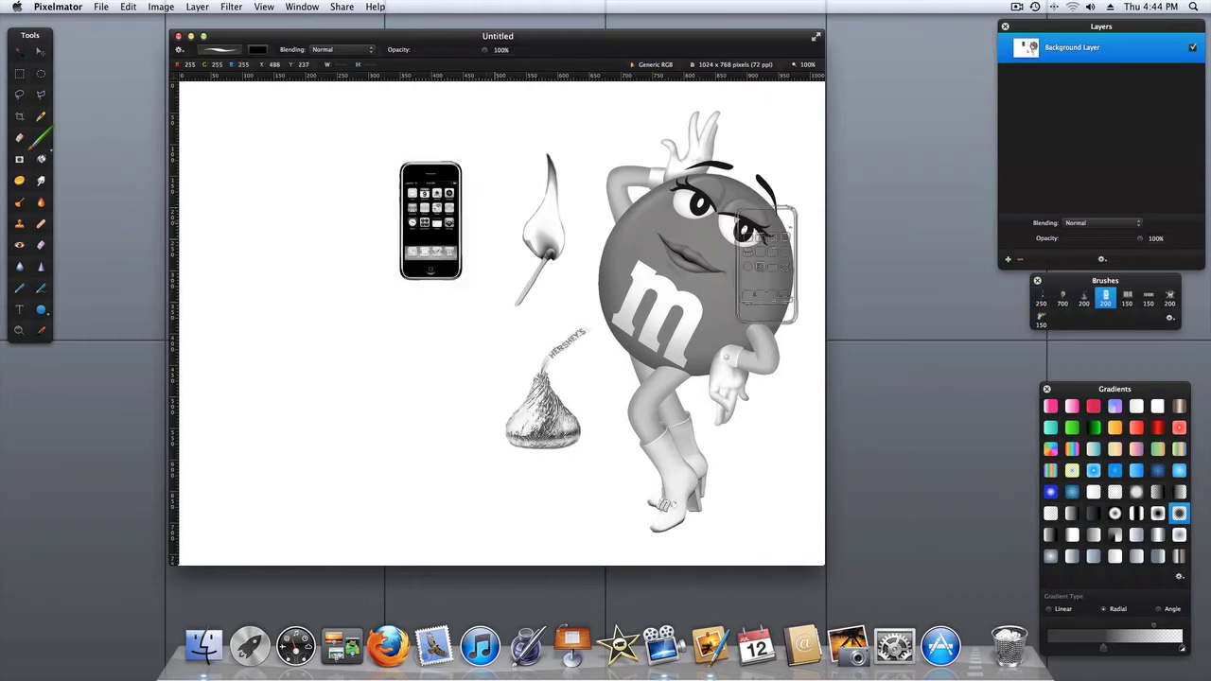
click(1128, 299)
click(296, 241)
click(1170, 298)
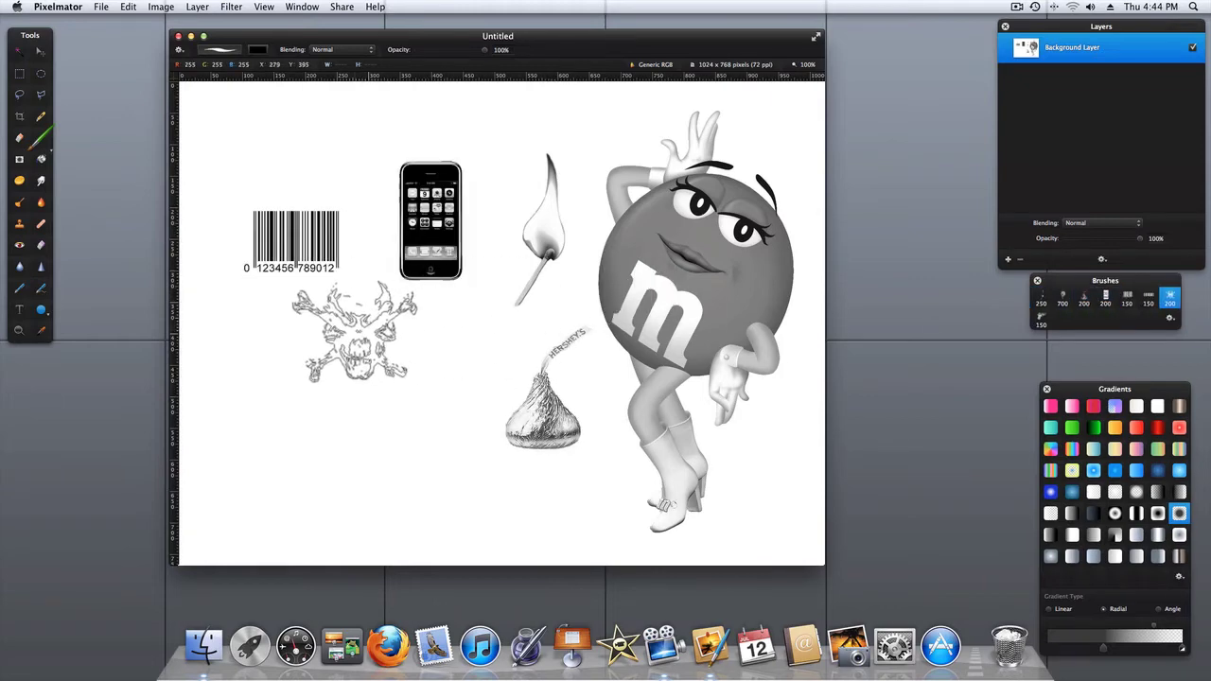
click(323, 356)
click(1041, 320)
click(350, 481)
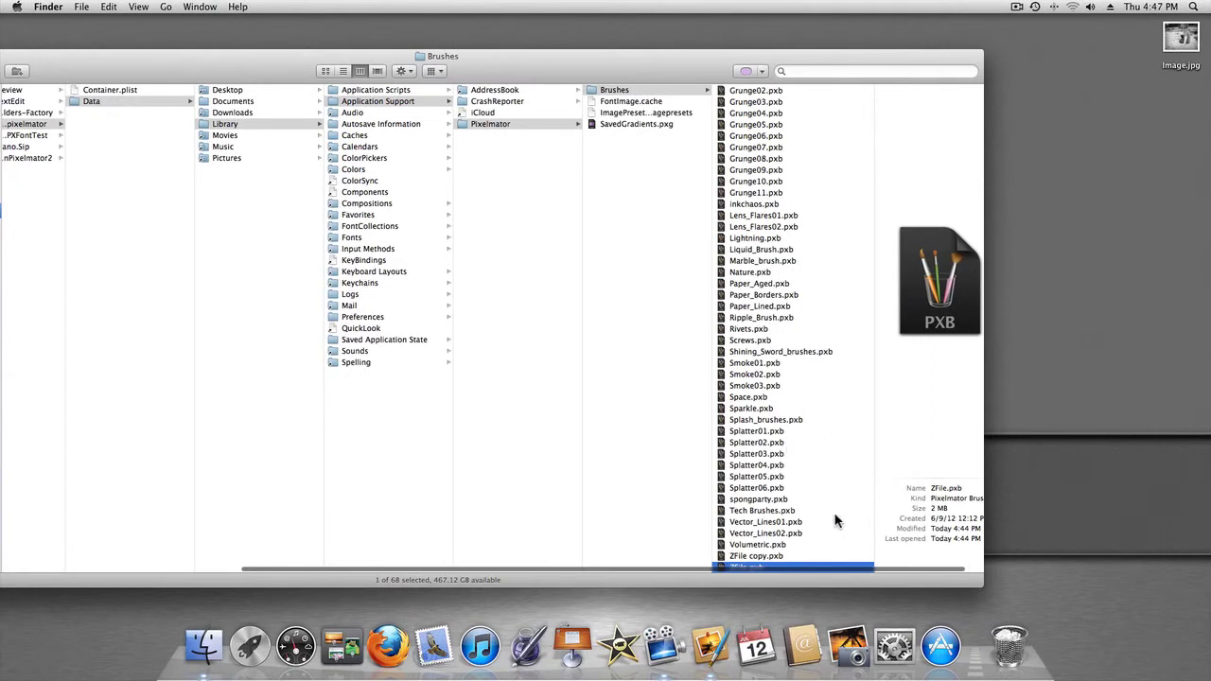
Rename ZFile copy.pxb to Splatter_Brush_Favs.pxb.
click(747, 557)
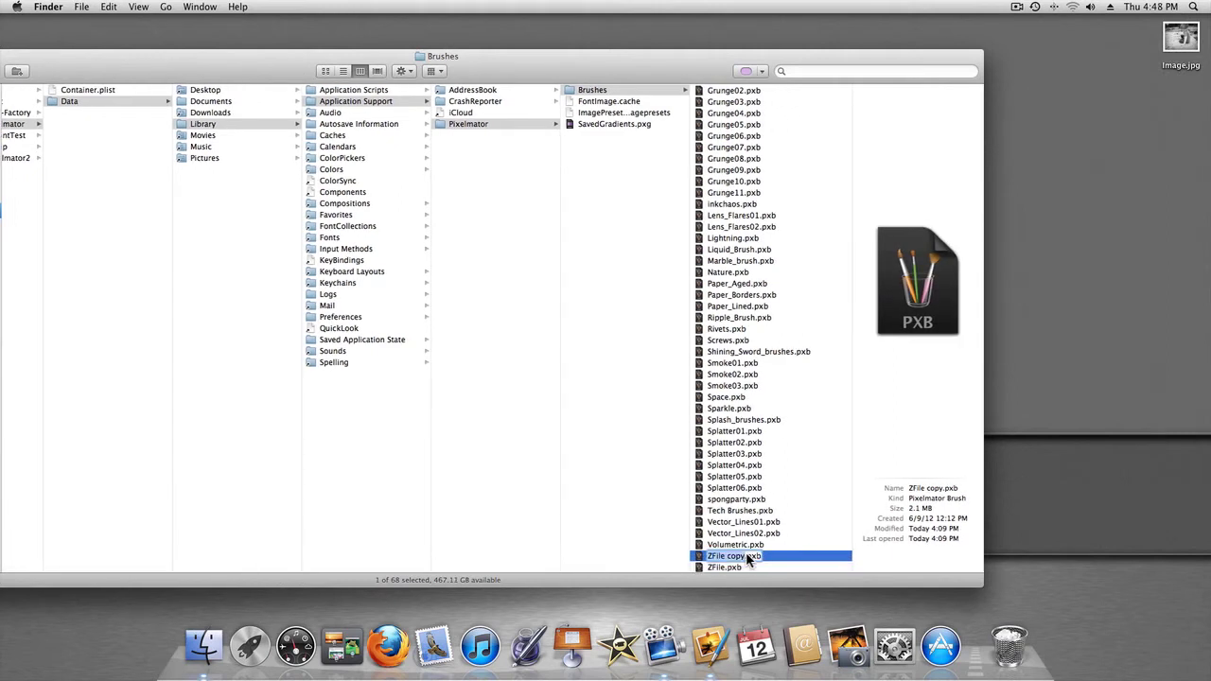
click(746, 554)
text(Splatter_)
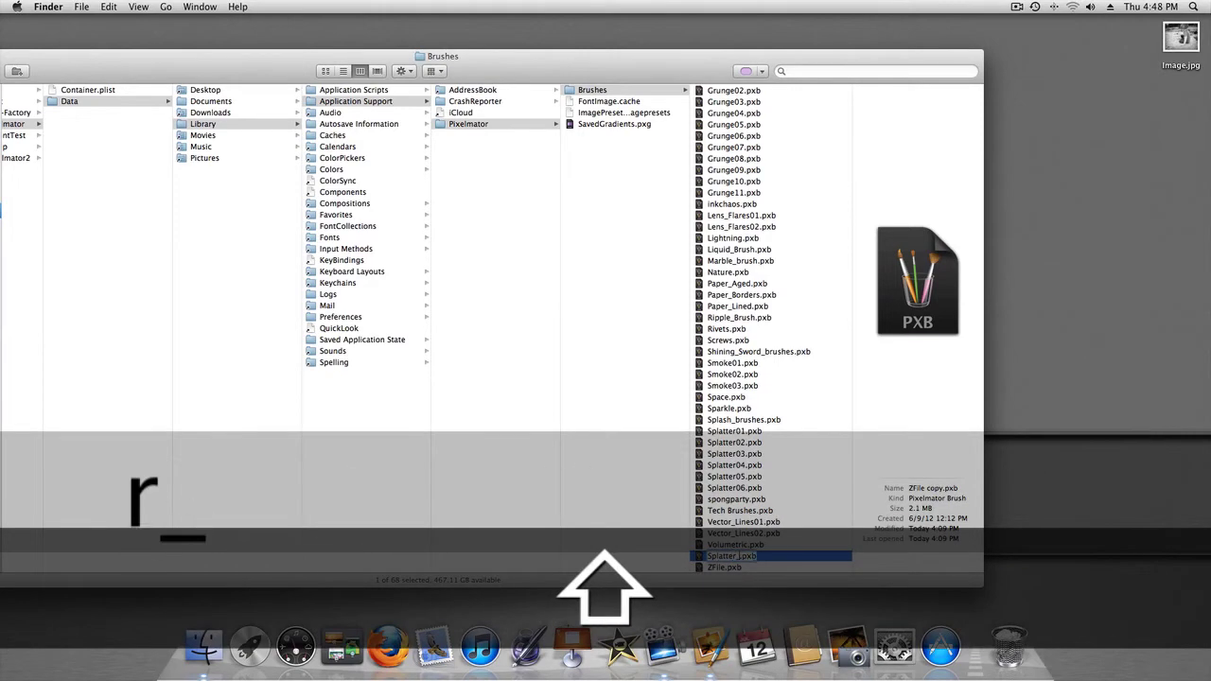
text(Brush_)
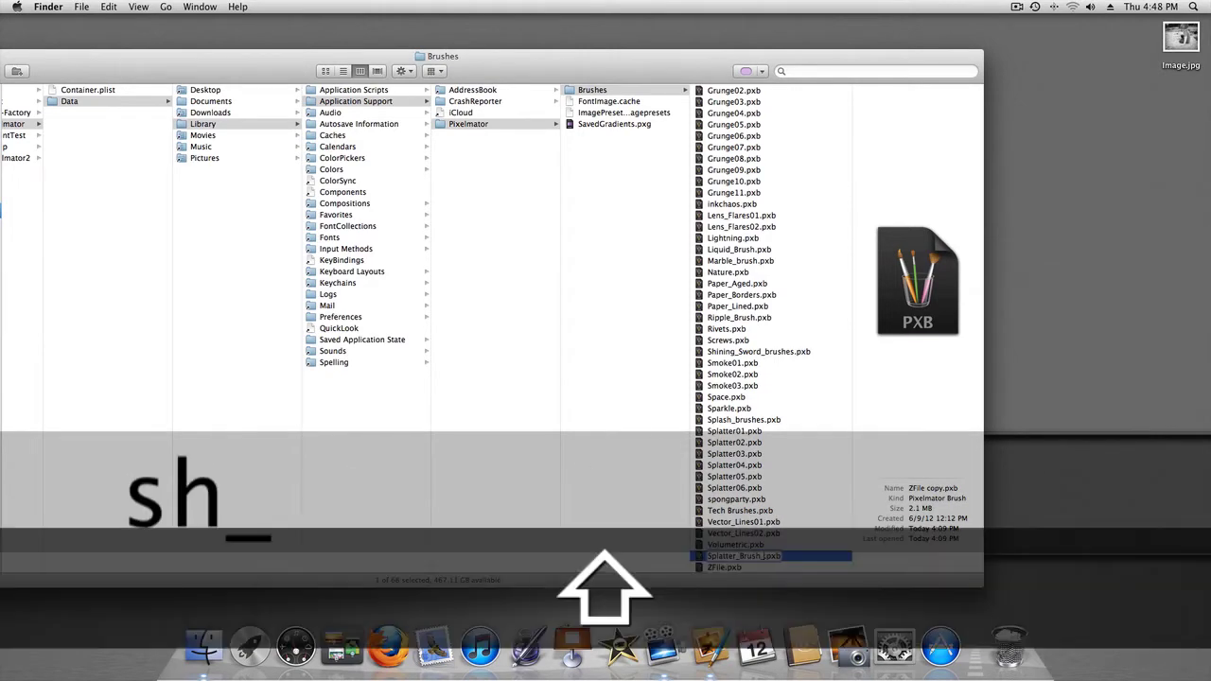
text(Favs)
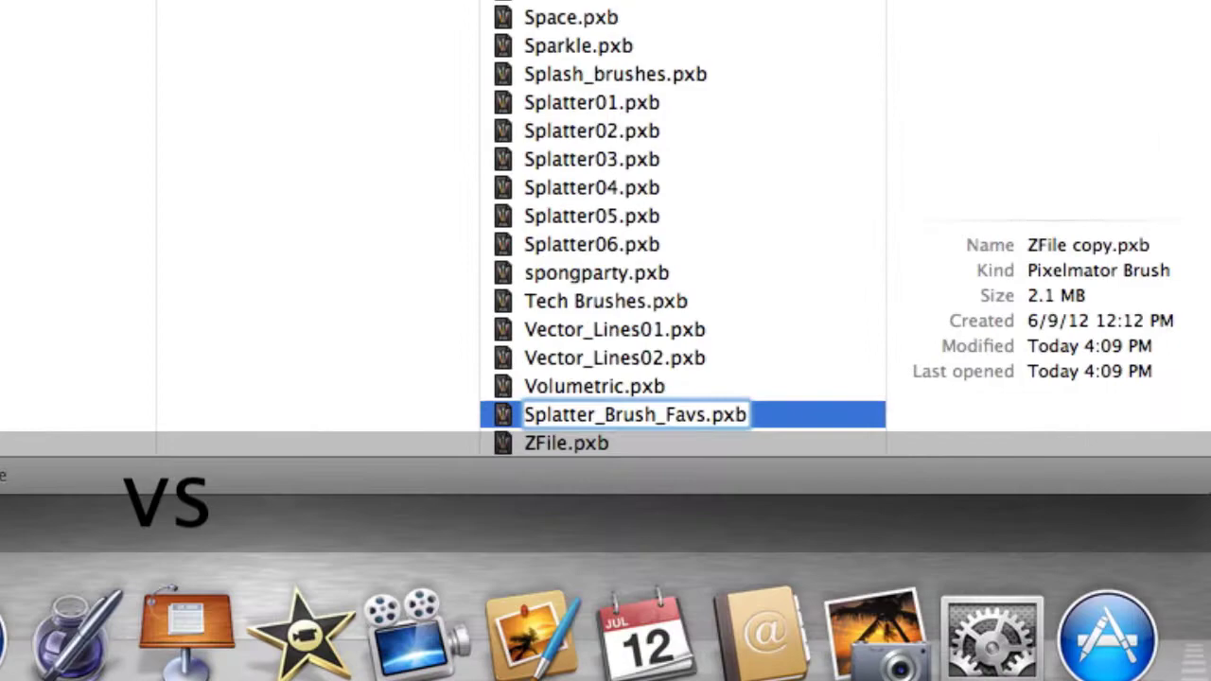
click(779, 349)
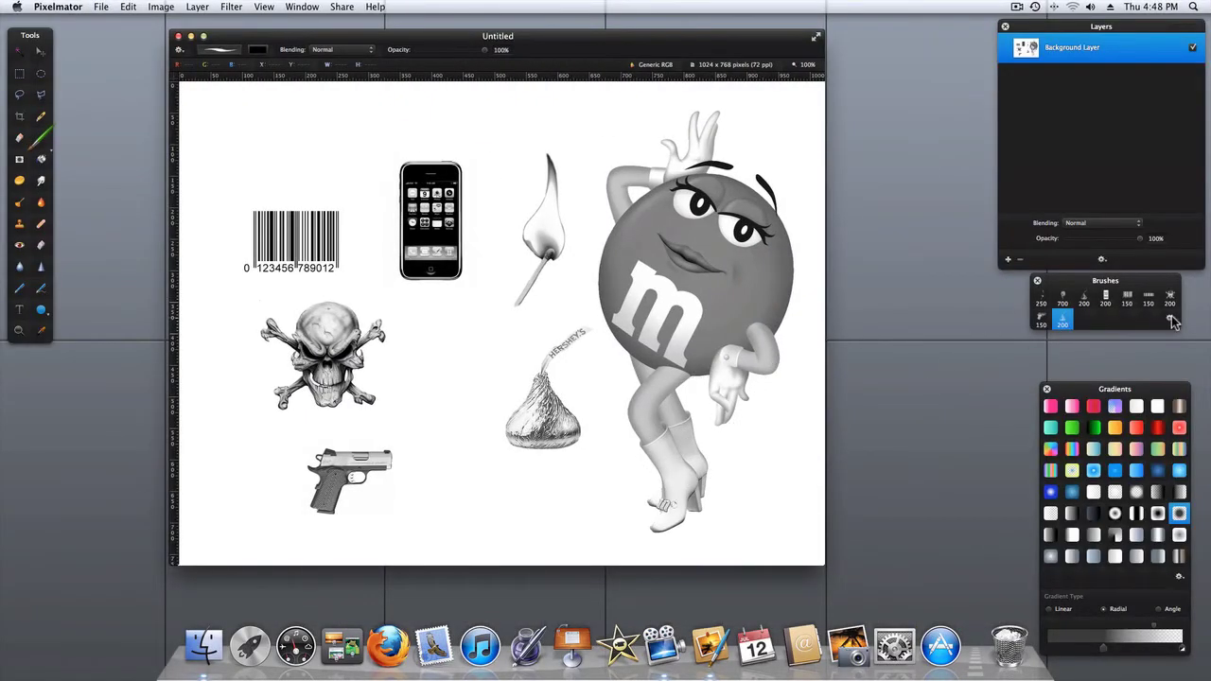
Load the Splatter_Brush_Favs brush set, which holds a single 200 brush.
click(1171, 318)
scroll(1104, 426, down, 15)
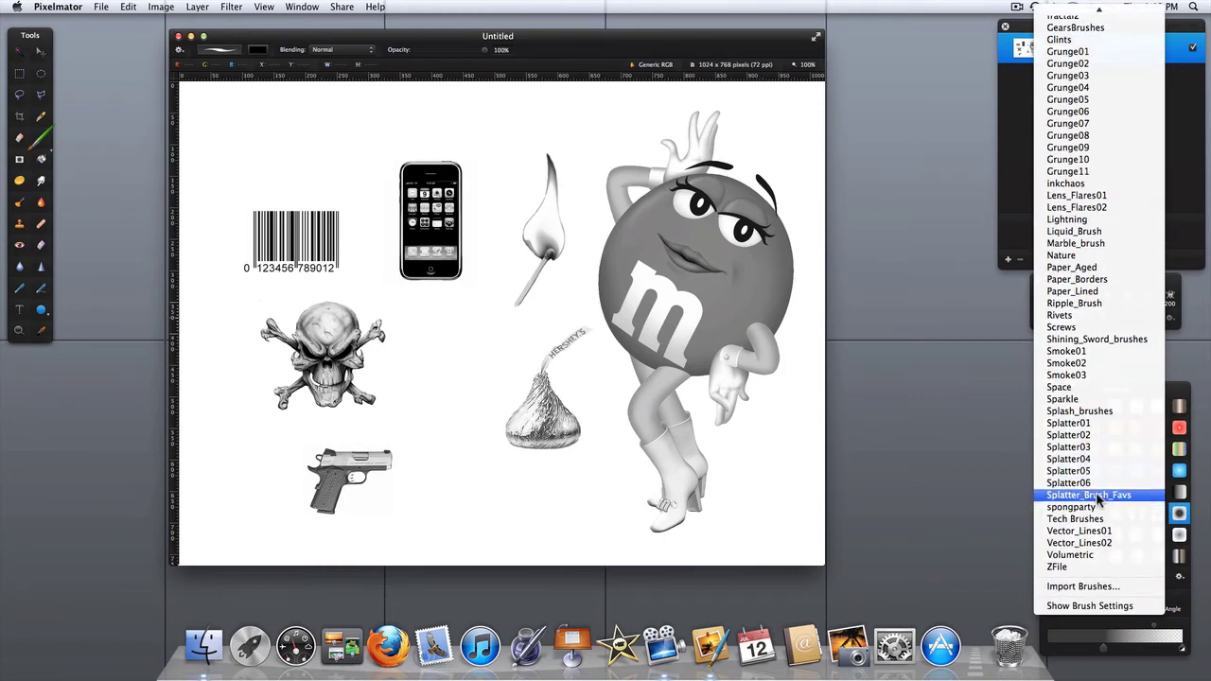
click(1098, 497)
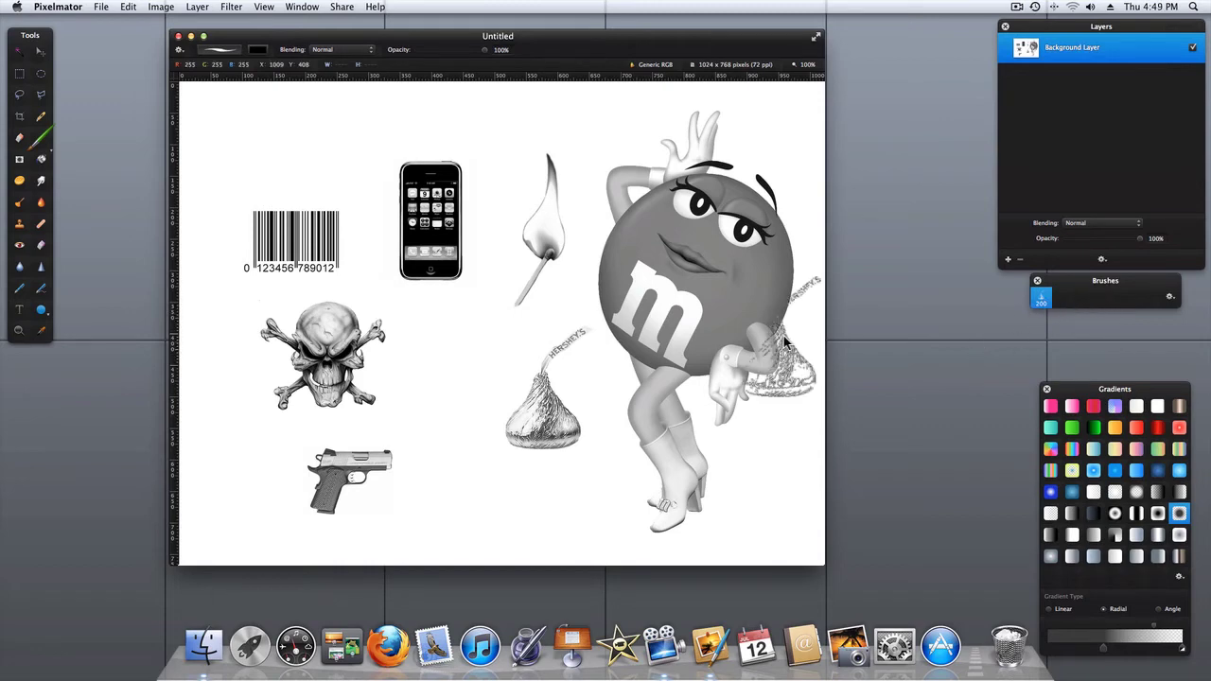
Undo the stamped clone objects with Cmd+Z until the canvas is blank.
key(super)
key(super+z)
key(super+z)
key(super+z)
key(super+z)
key(super+z)
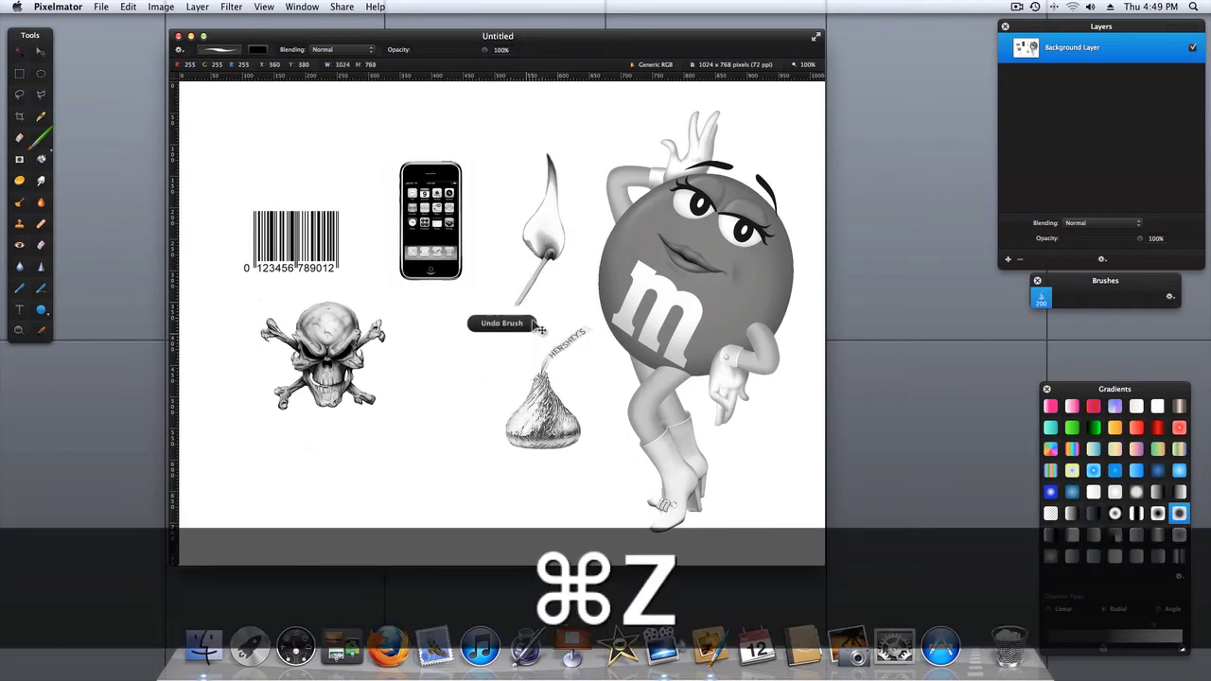
key(super+z)
key(super+z)
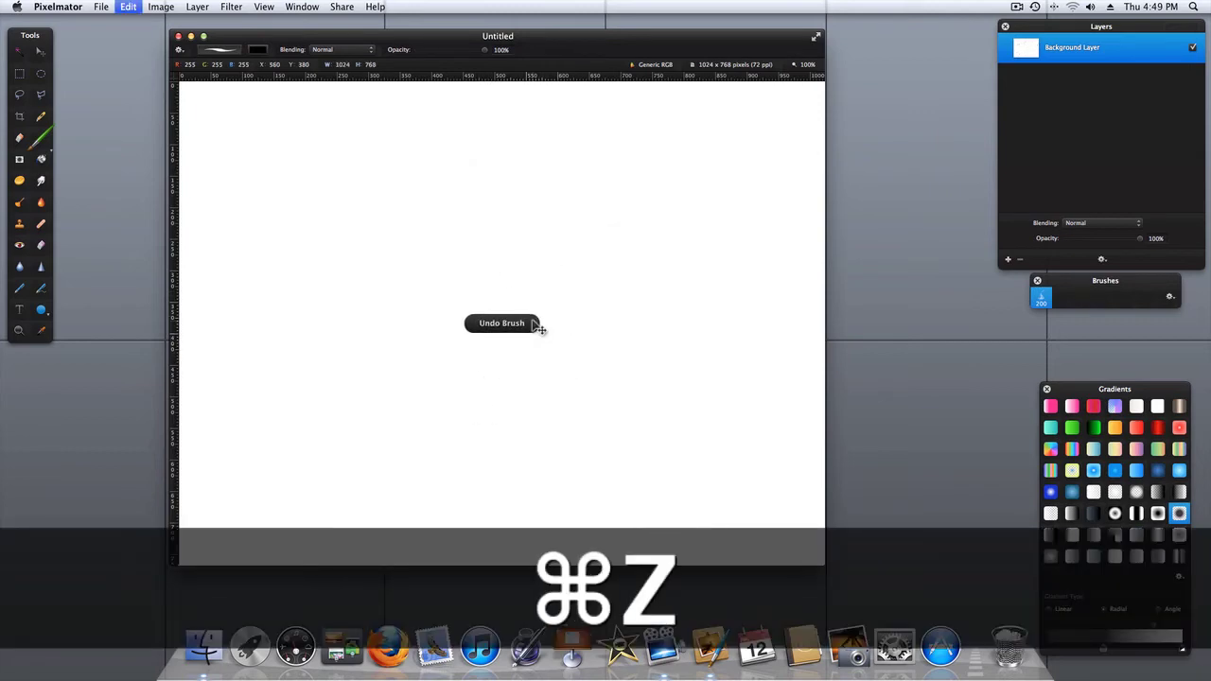
Load the Splatter05 brush set in the Brushes palette.
click(1172, 299)
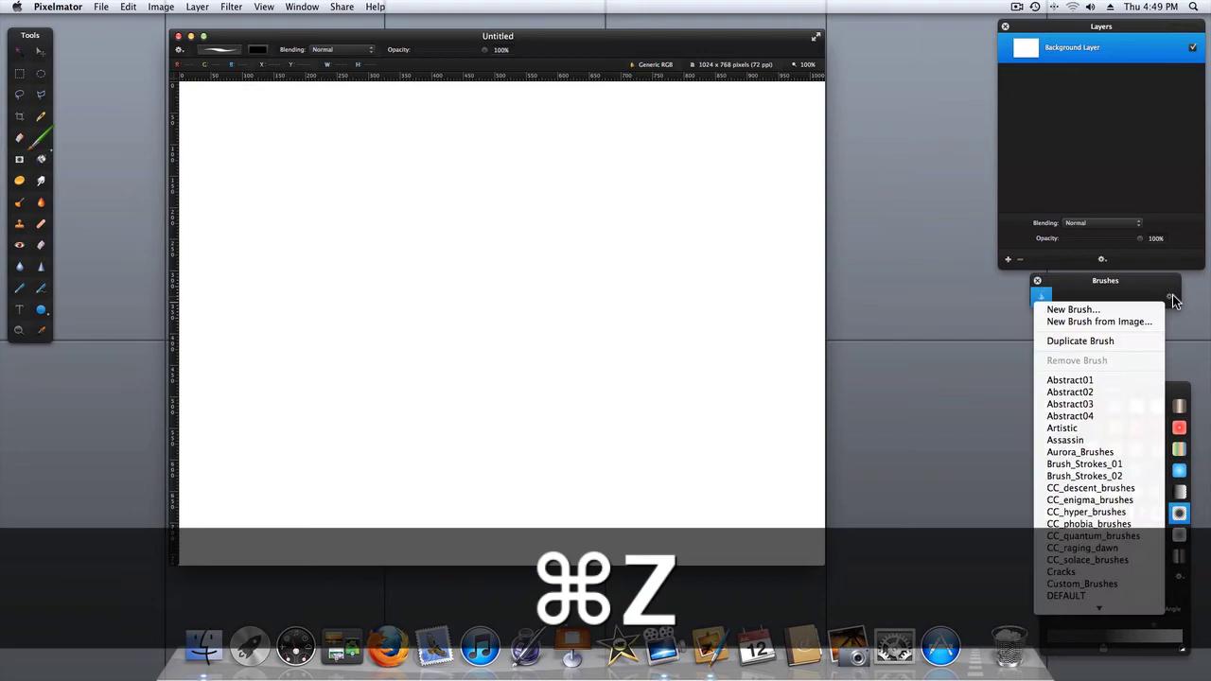
scroll(1113, 407, down, 5)
scroll(1113, 428, down, 8)
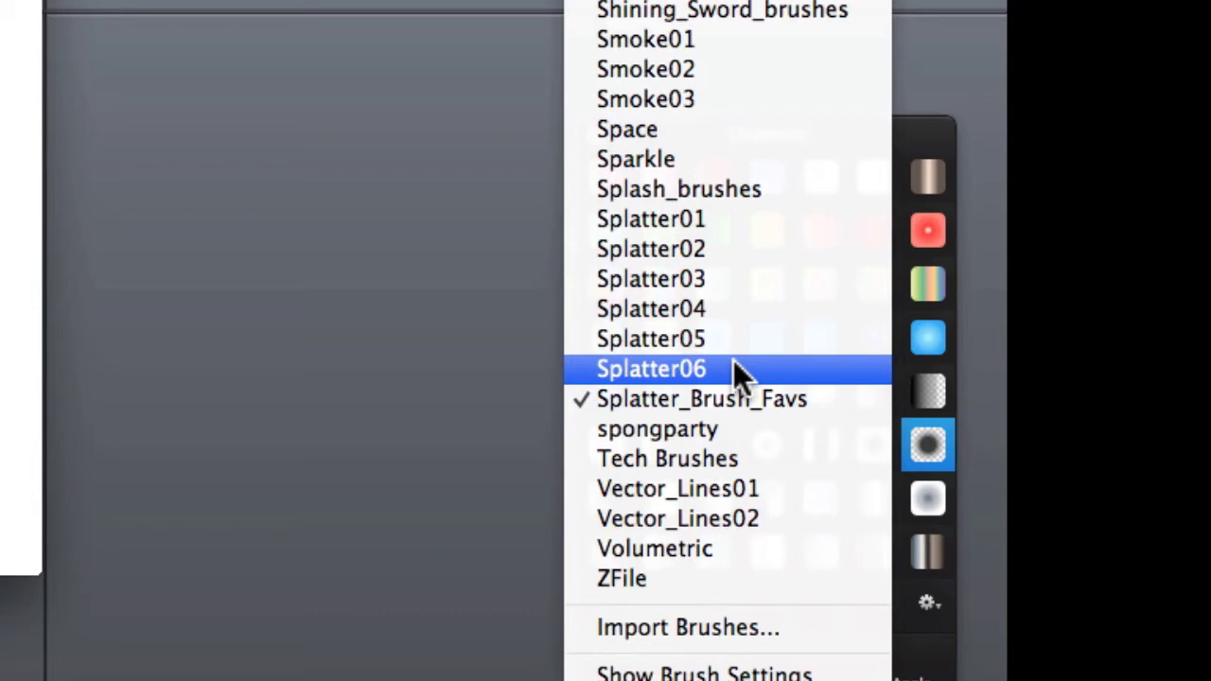
click(719, 339)
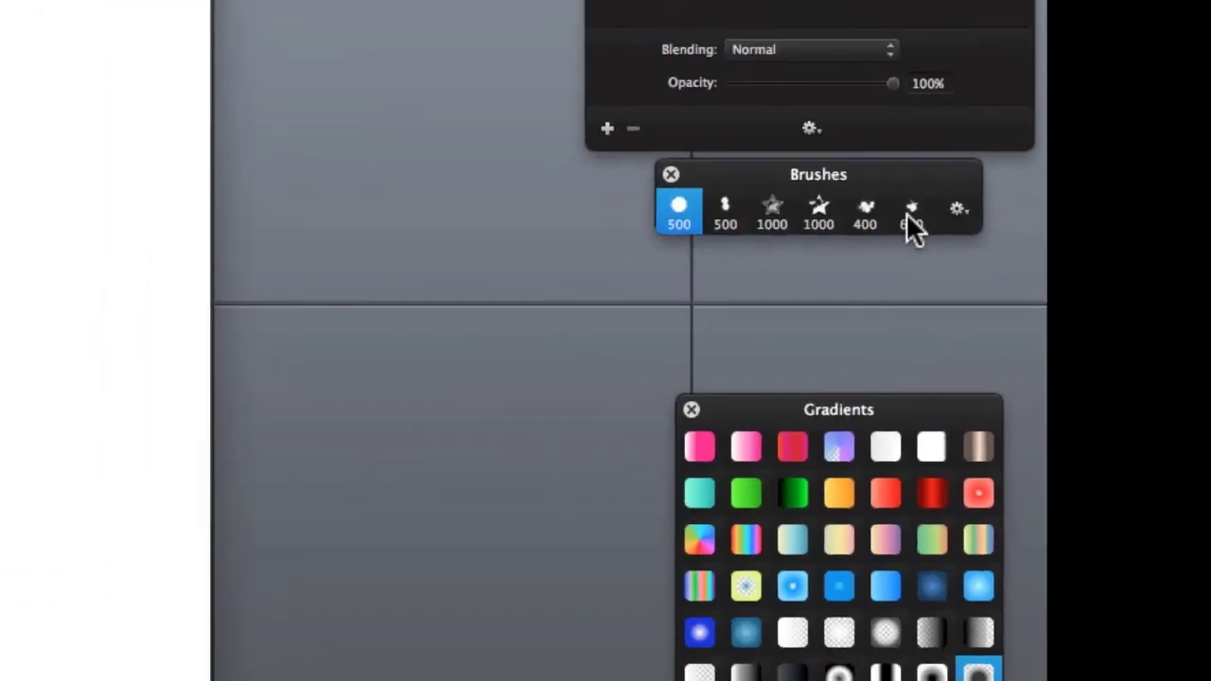
Stamp black splatters with the 600 brush at the centre and the 400 brush beside it.
click(844, 178)
click(493, 290)
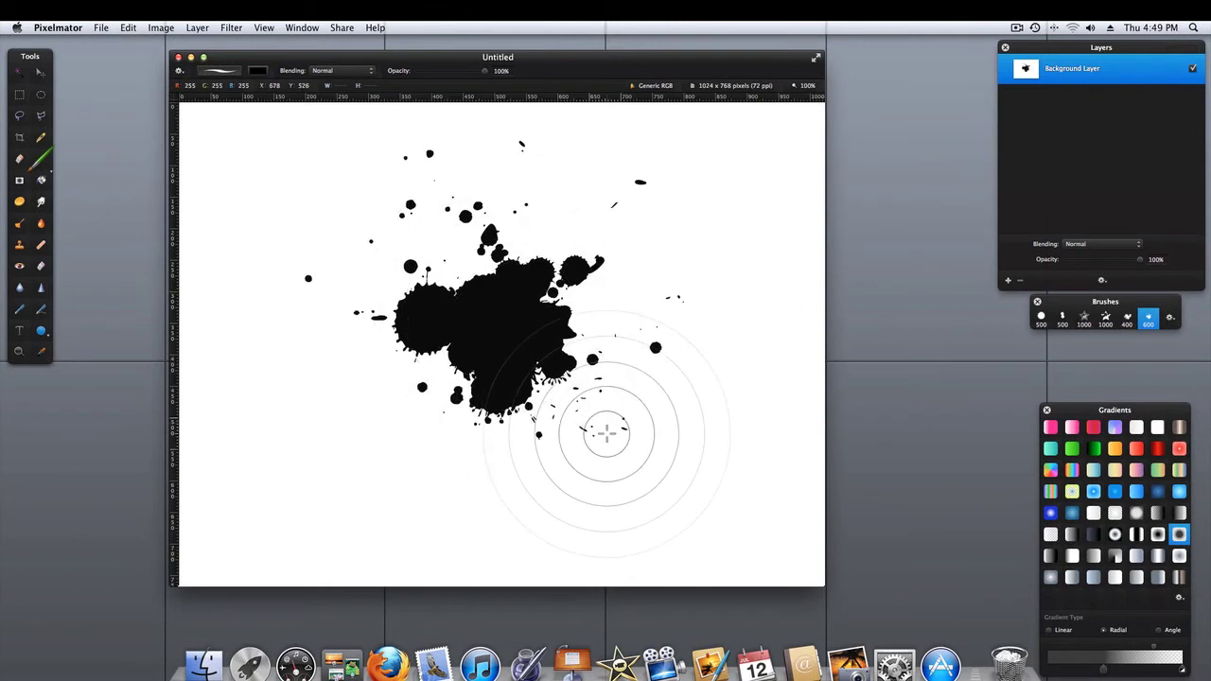
click(1129, 321)
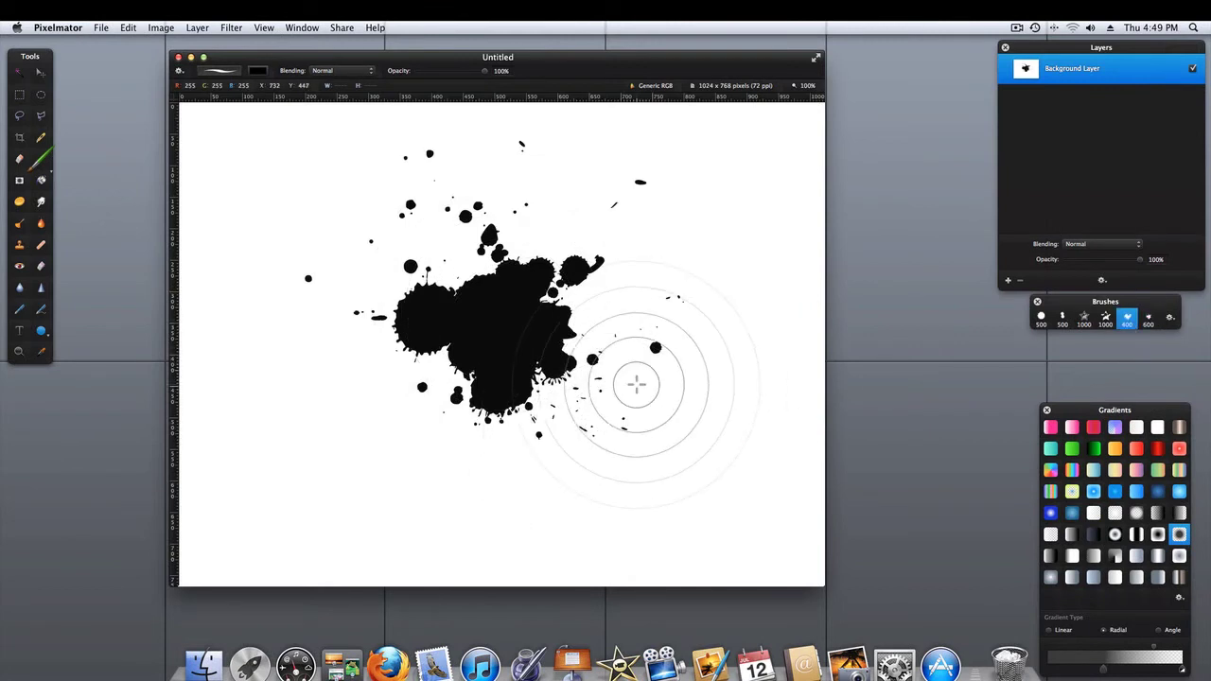
click(649, 389)
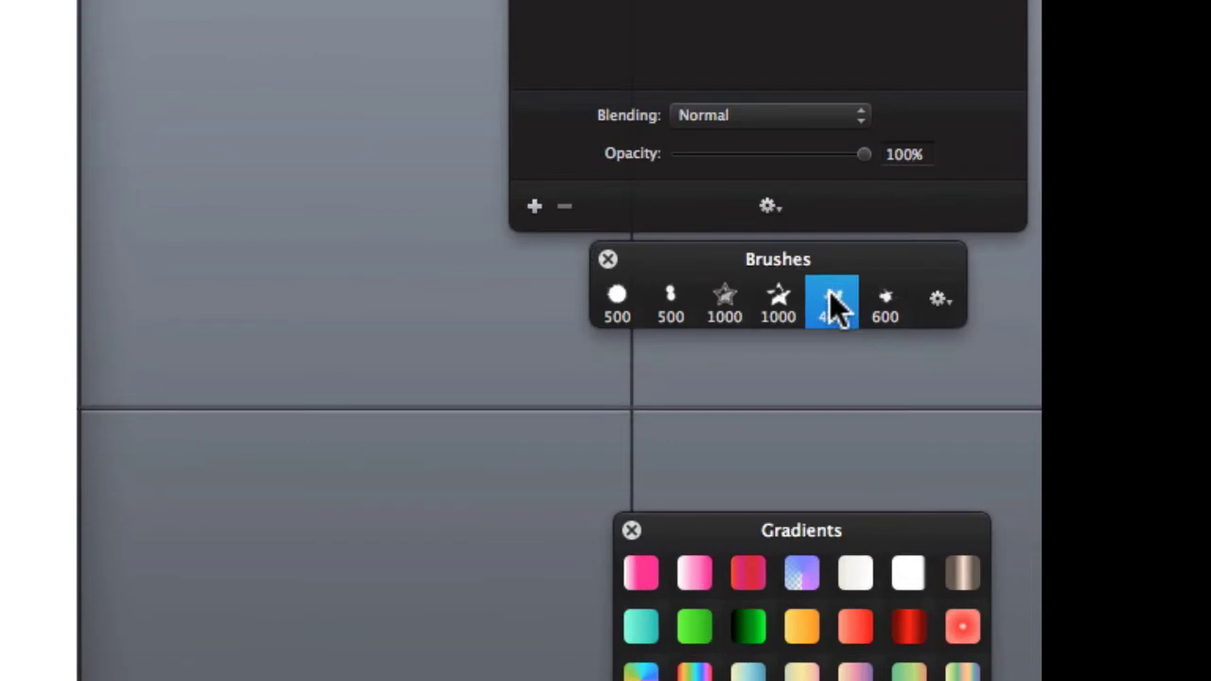
Export the 400 and 600 brushes to the desktop as Brush.pxb and Brush 1.pxb.
mouse_move(830, 291)
mouse_down()
mouse_move(576, 357)
mouse_move(362, 302)
mouse_move(368, 355)
mouse_up()
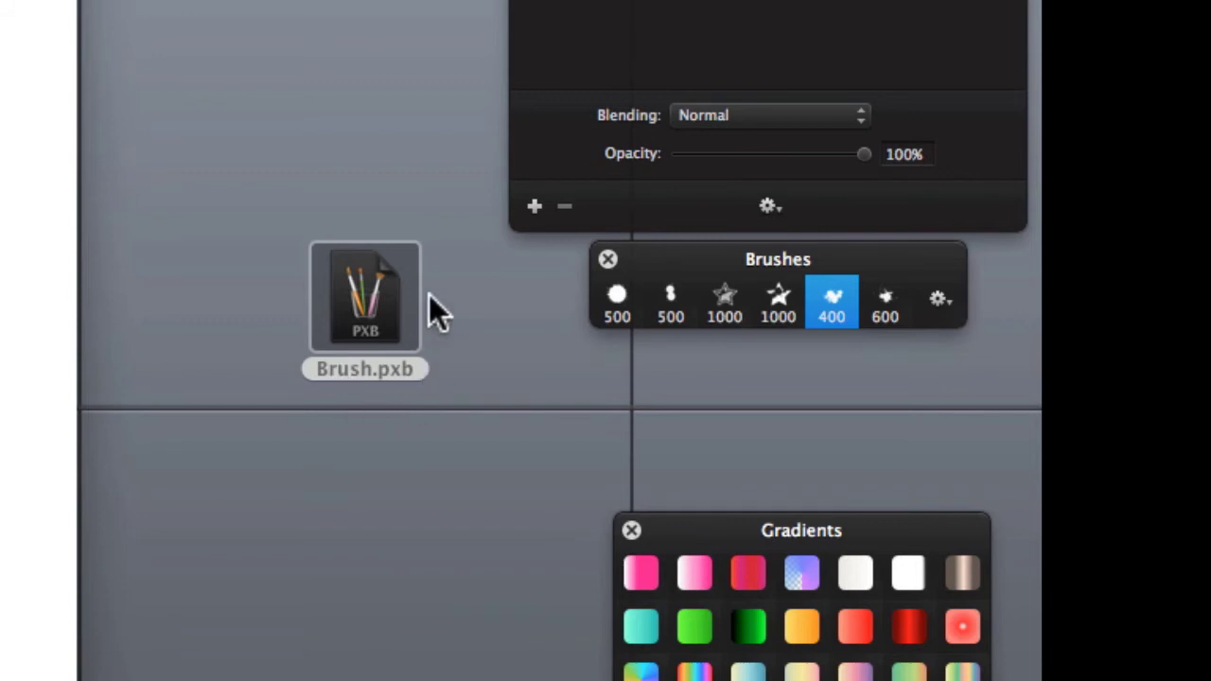
mouse_move(884, 299)
mouse_down()
mouse_move(657, 459)
mouse_move(407, 466)
mouse_up()
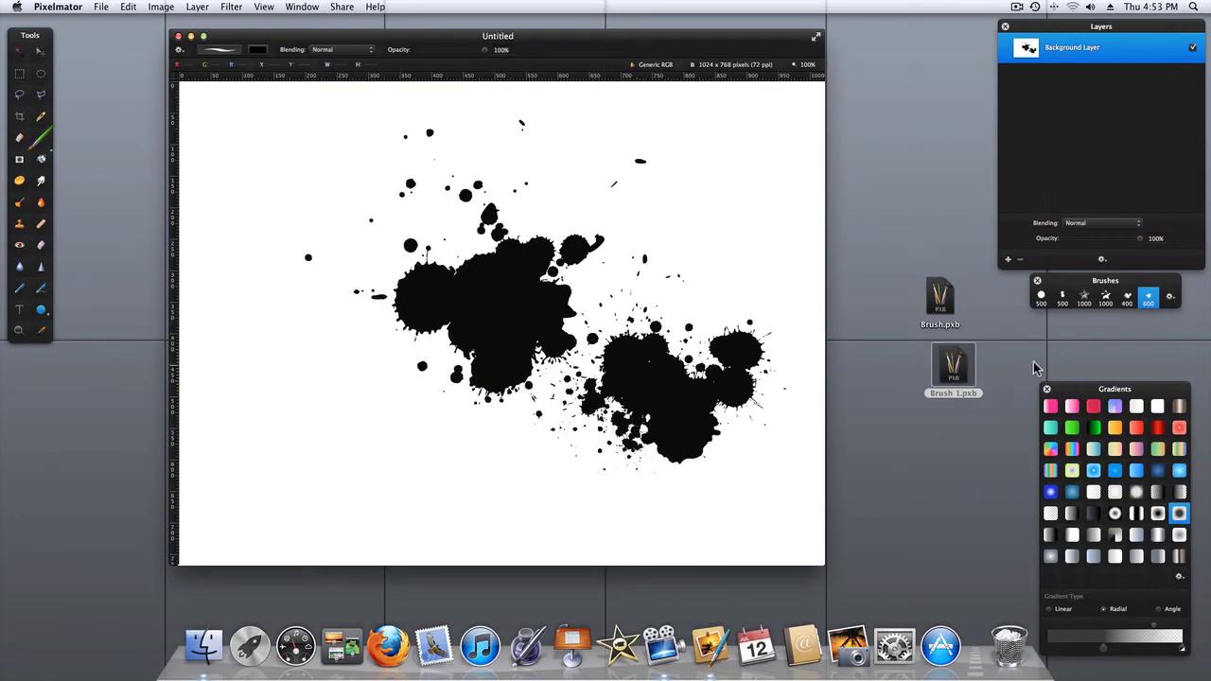
Switch to Splatter_Brush_Favs and import Brush 1.pxb (600) and Brush.pxb (400) into it.
click(1170, 298)
scroll(1104, 424, down, 15)
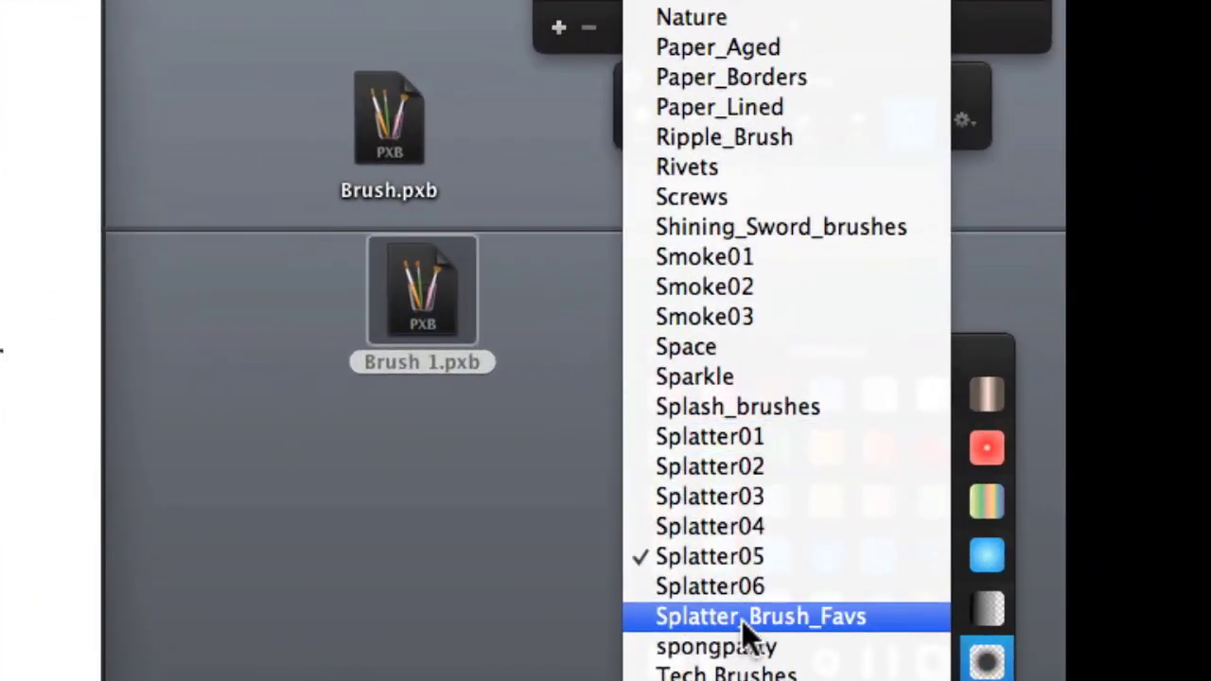
click(742, 617)
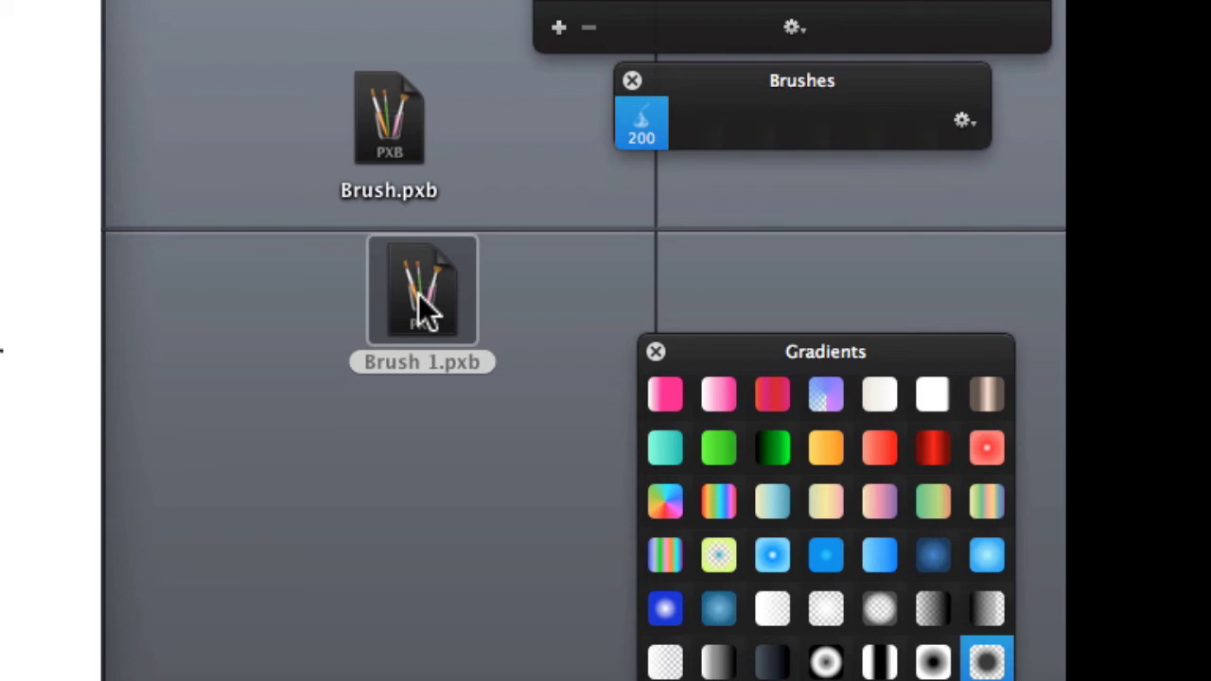
mouse_move(423, 307)
mouse_down()
mouse_move(481, 311)
mouse_move(765, 161)
mouse_move(768, 109)
mouse_up()
mouse_move(428, 166)
mouse_down()
mouse_move(392, 126)
mouse_move(784, 184)
mouse_move(805, 108)
mouse_move(792, 99)
mouse_up()
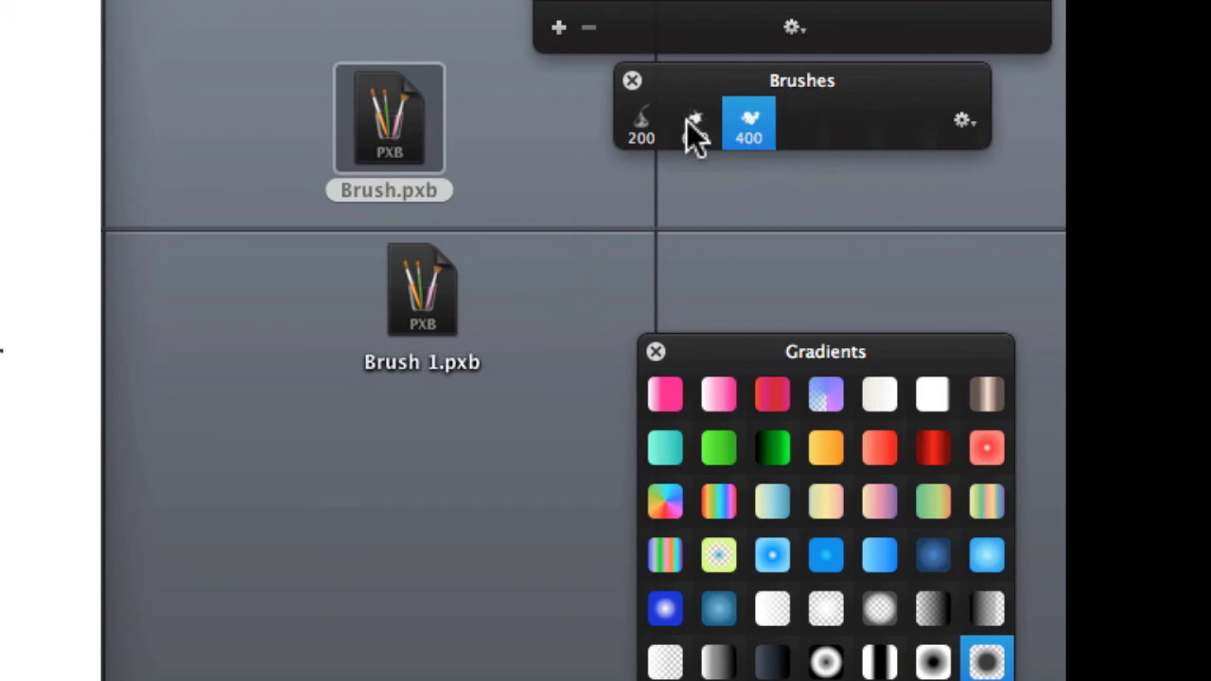
Remove the original 200 brush from the palette.
click(639, 121)
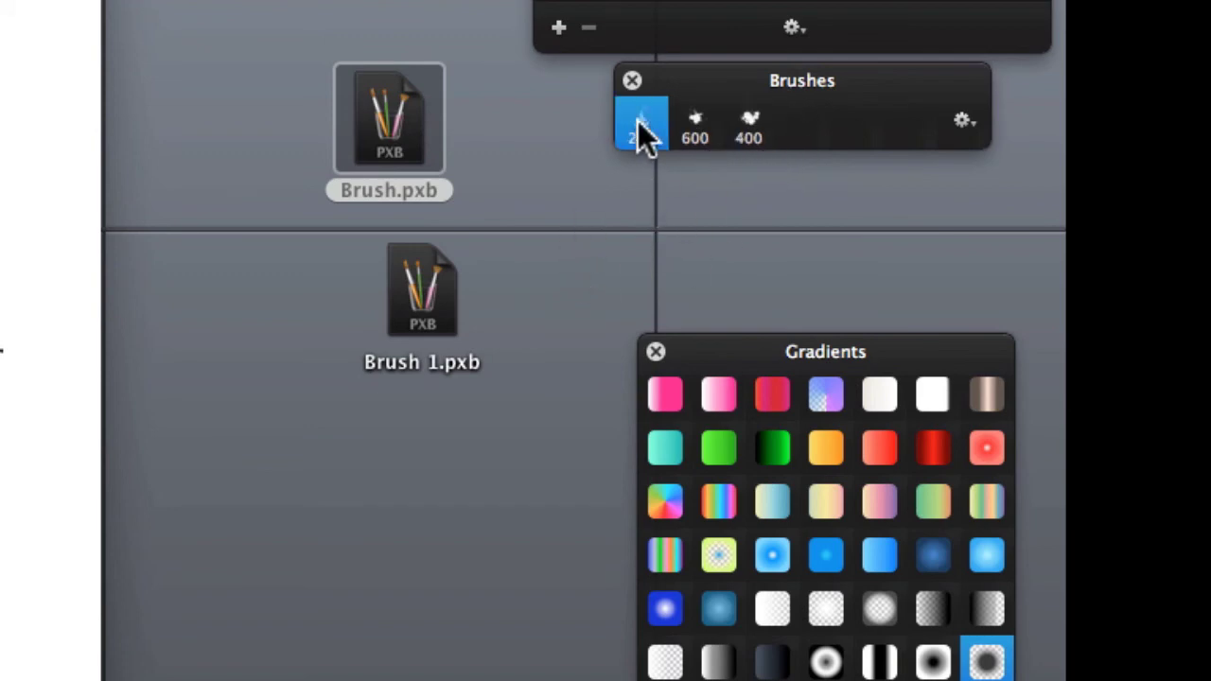
right_click(638, 121)
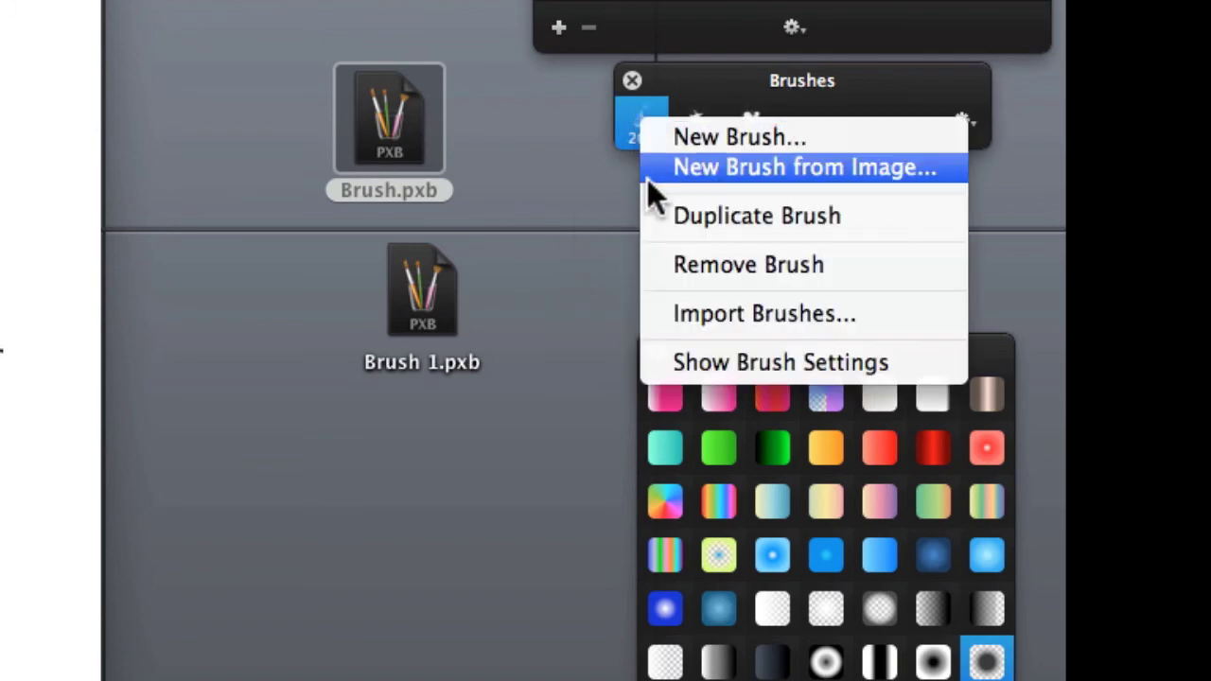
click(670, 262)
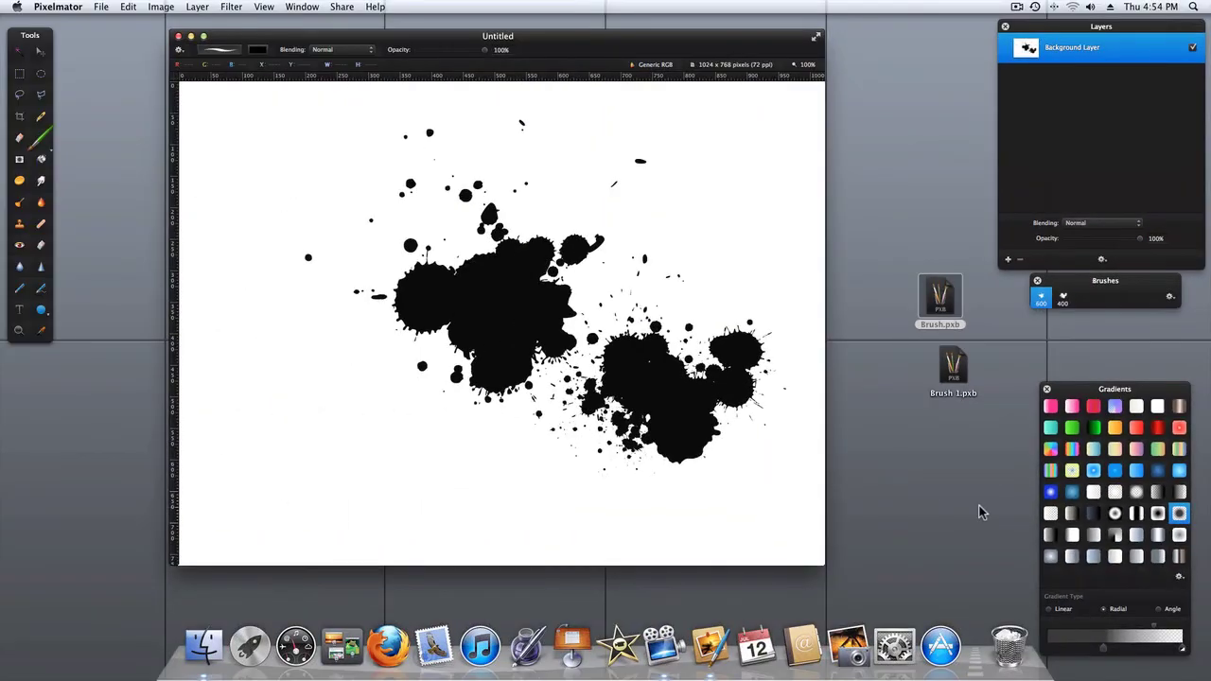
Undo the old splatters, then stamp fresh splatters with the 600 and 400 brushes.
key(super+z)
key(super+z)
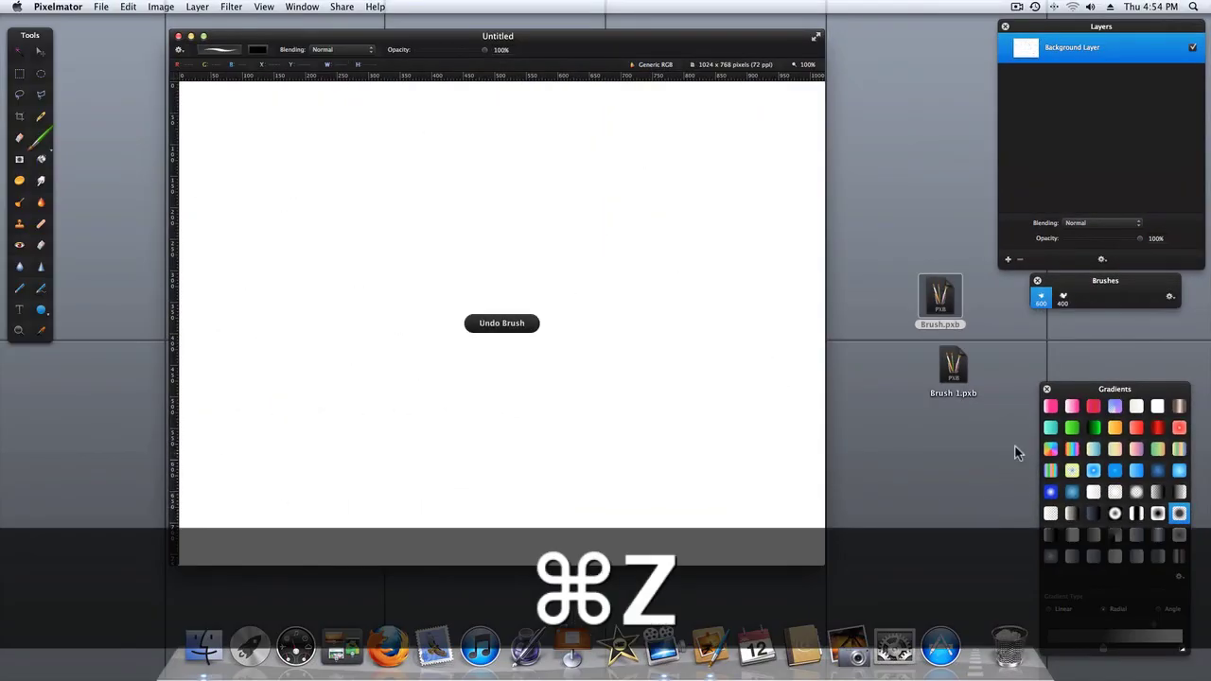
click(452, 273)
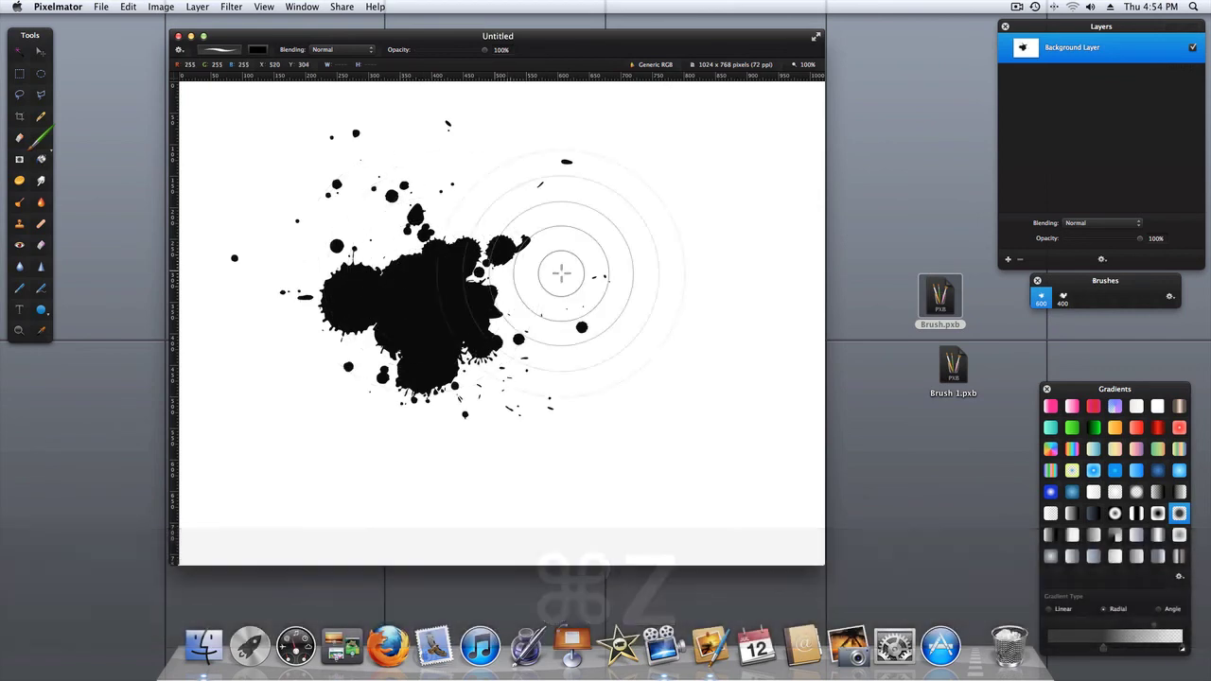
click(1063, 300)
click(702, 327)
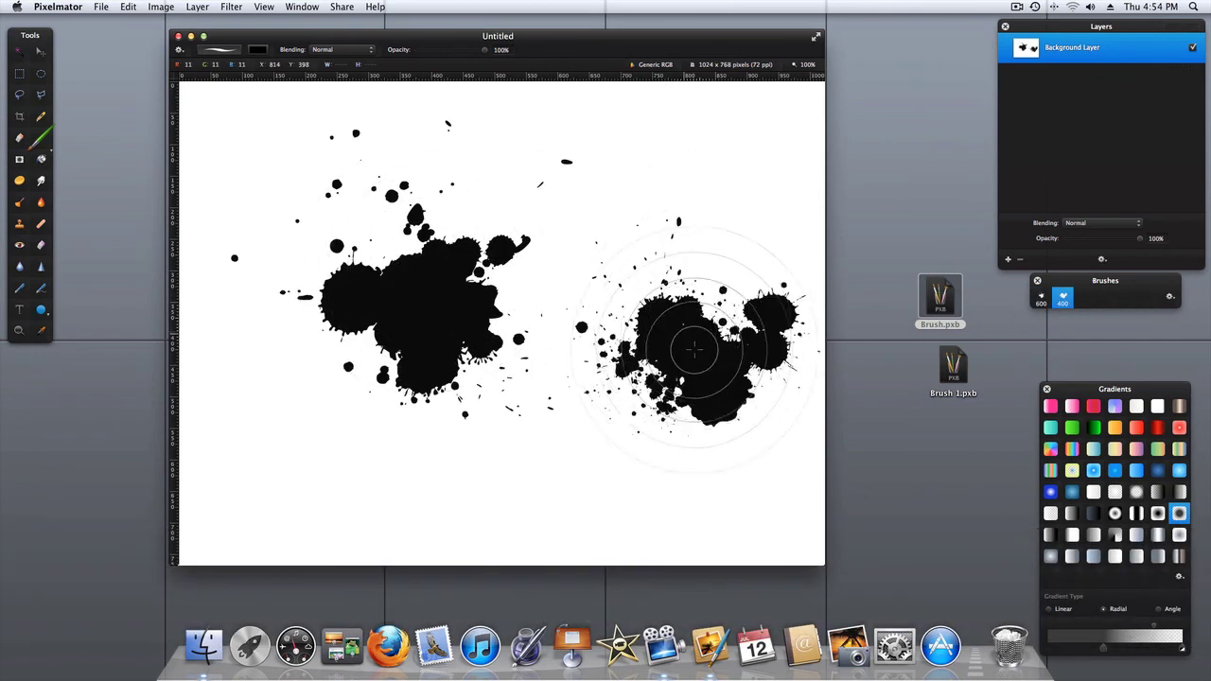